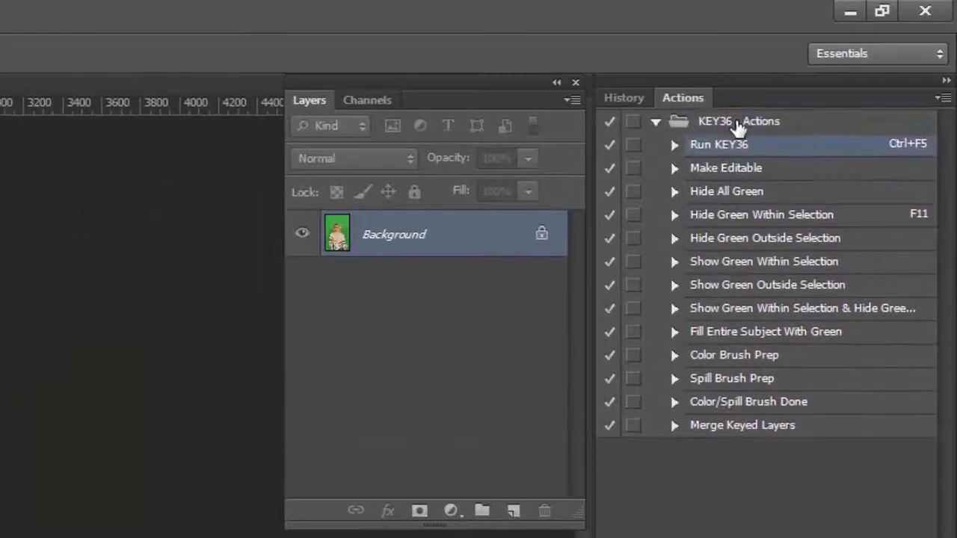
Select the KEY36 Actions set and glance at the KEY36 brush presets.
{"action": "left_click", "coordinate": [864, 51]}
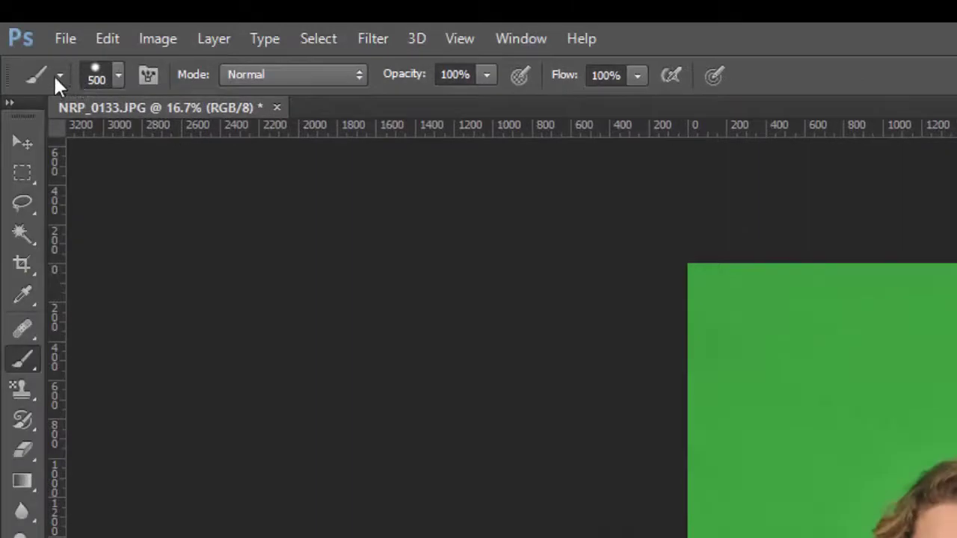
{"action": "left_click", "coordinate": [56, 76]}
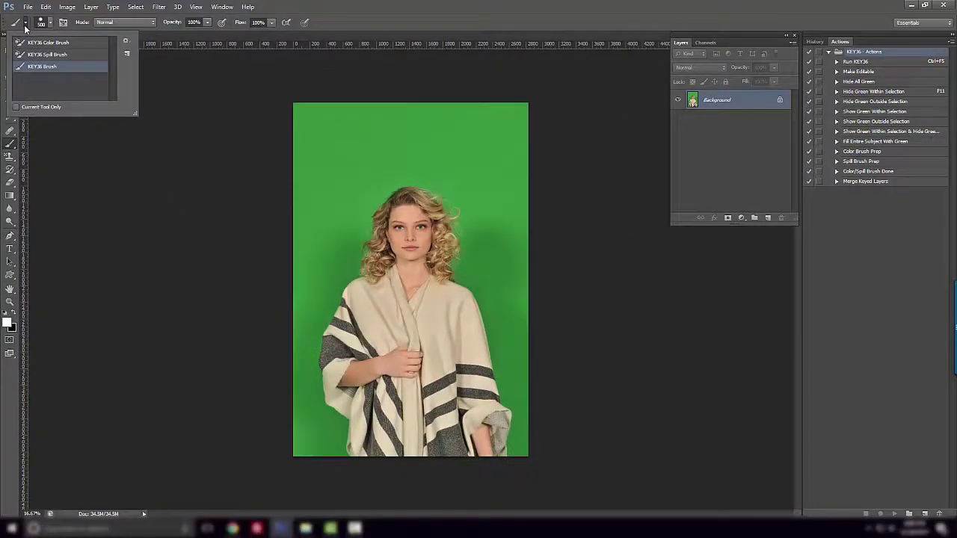
{"action": "left_click", "coordinate": [25, 26]}
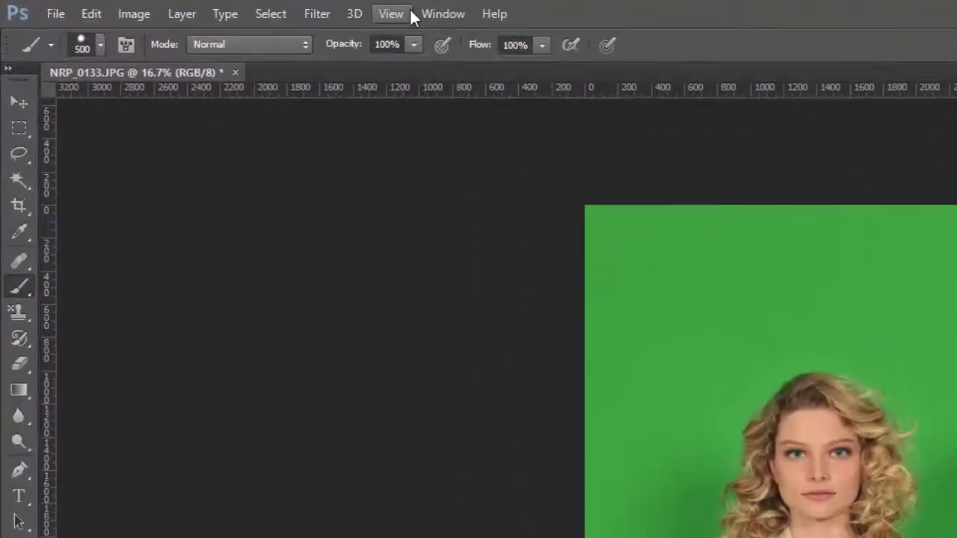
Try KEY36 from the Filter menu, dismiss its warning, and expand the Run KEY36 action.
{"action": "left_click", "coordinate": [164, 6]}
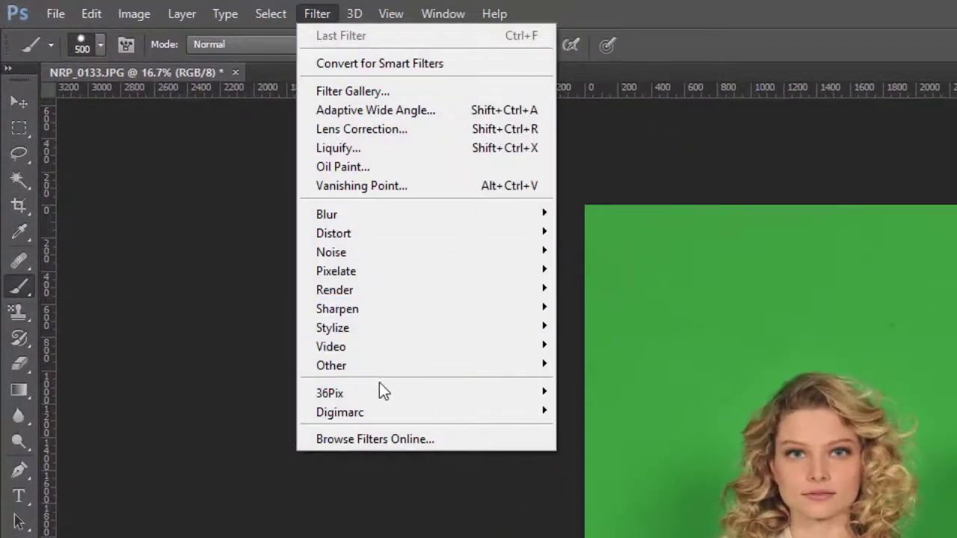
{"action": "mouse_move", "coordinate": [330, 393]}
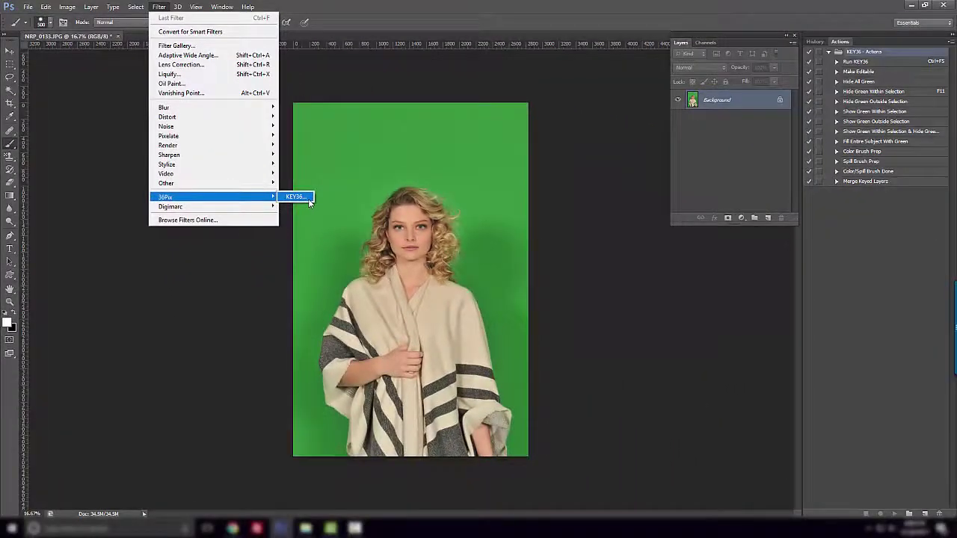
{"action": "left_click", "coordinate": [309, 199]}
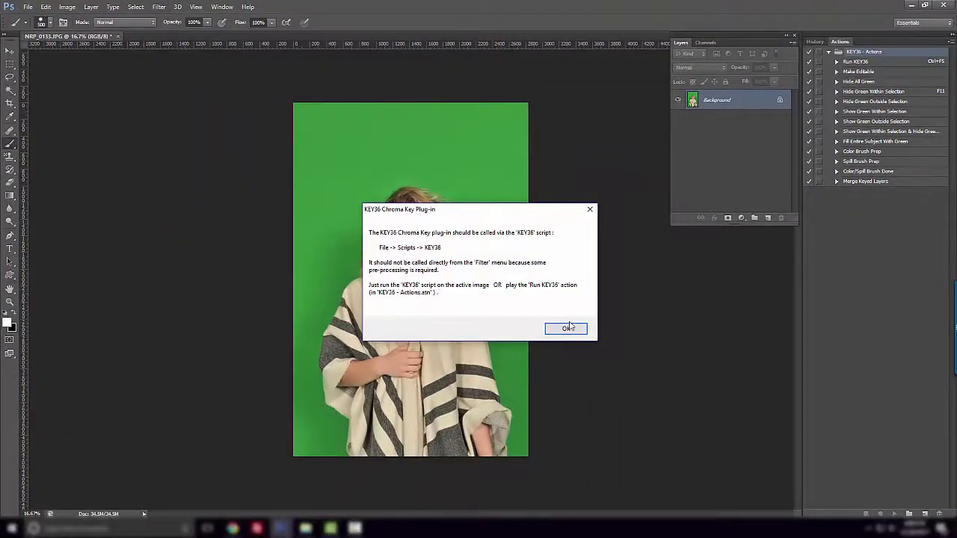
{"action": "left_click", "coordinate": [568, 330]}
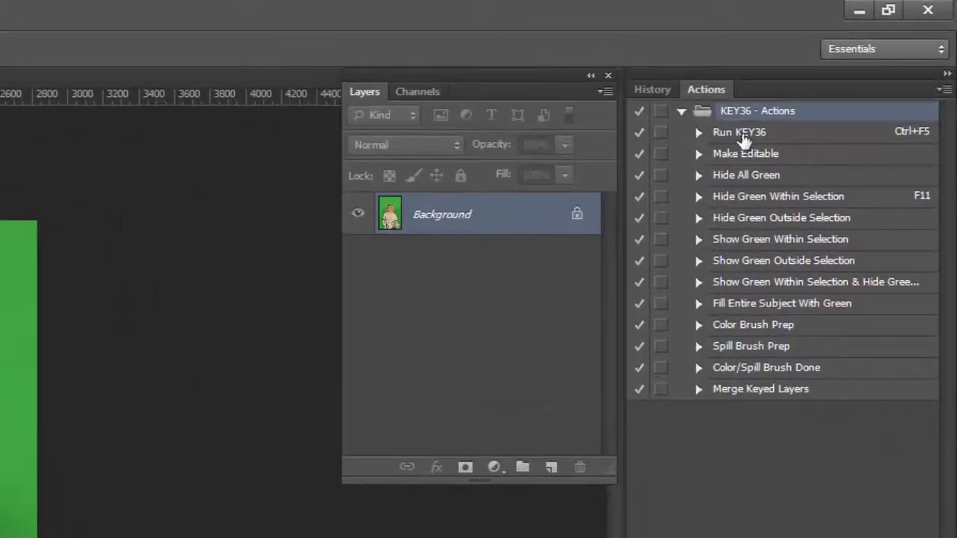
{"action": "left_click", "coordinate": [741, 136]}
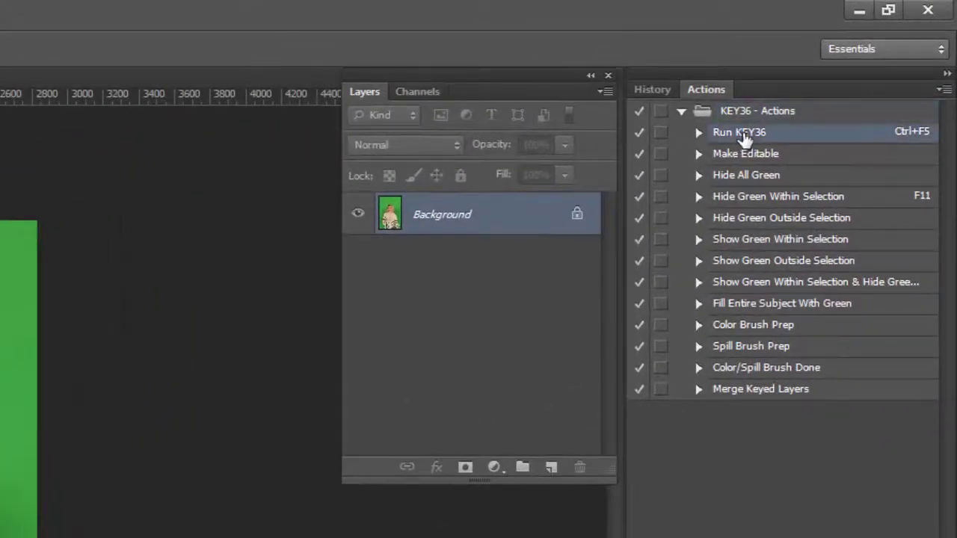
{"action": "left_click", "coordinate": [698, 134]}
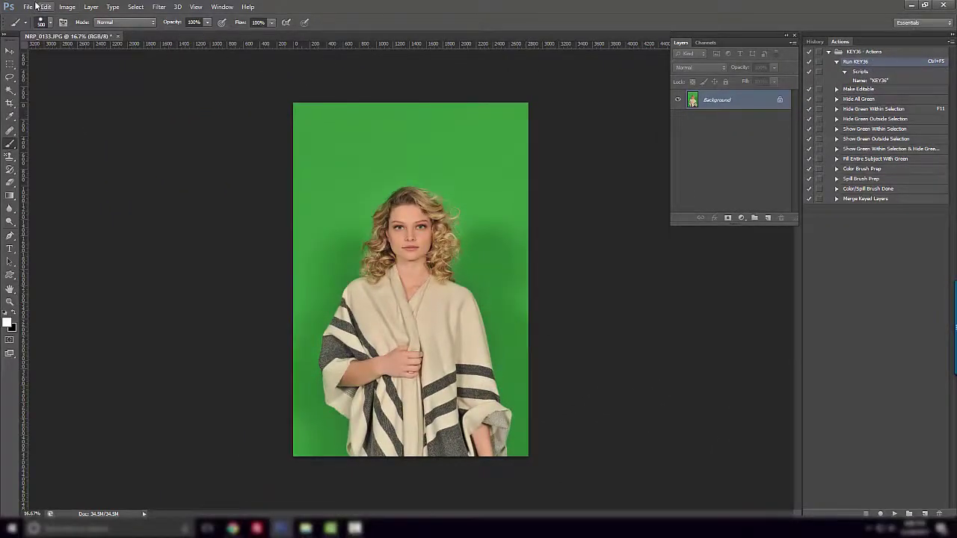
Launch KEY36 on the portrait via File > Scripts and the Ctrl+F5 Run KEY36 action.
{"action": "left_click", "coordinate": [30, 7]}
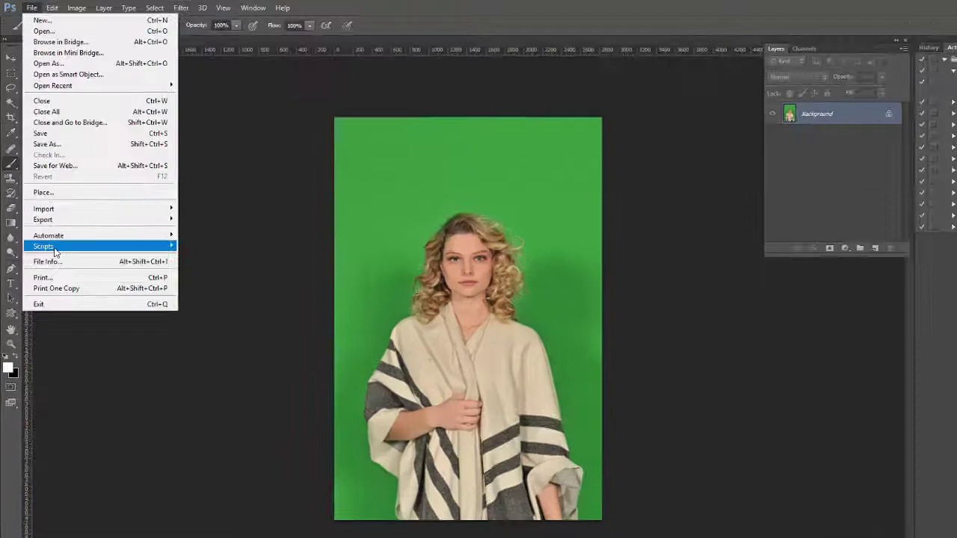
{"action": "mouse_move", "coordinate": [49, 280]}
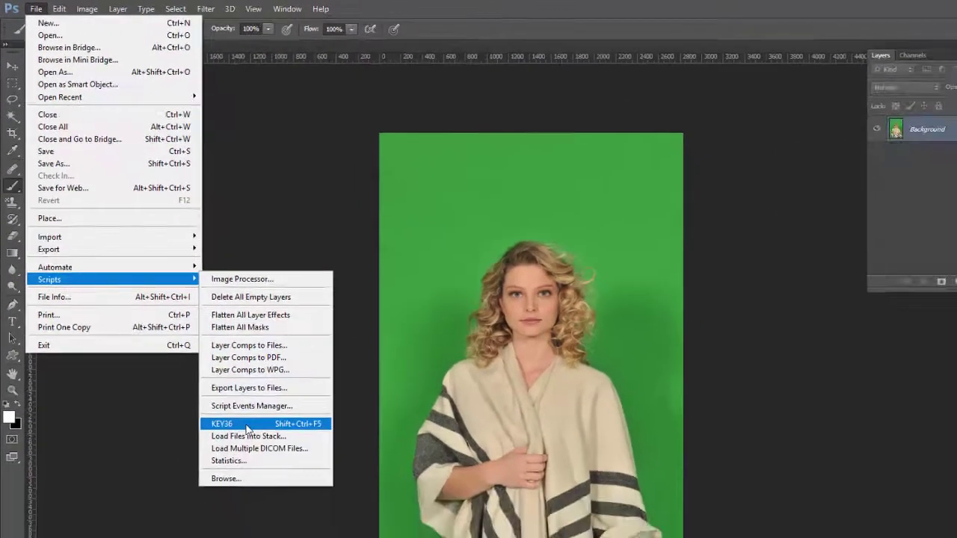
{"action": "left_click", "coordinate": [271, 469]}
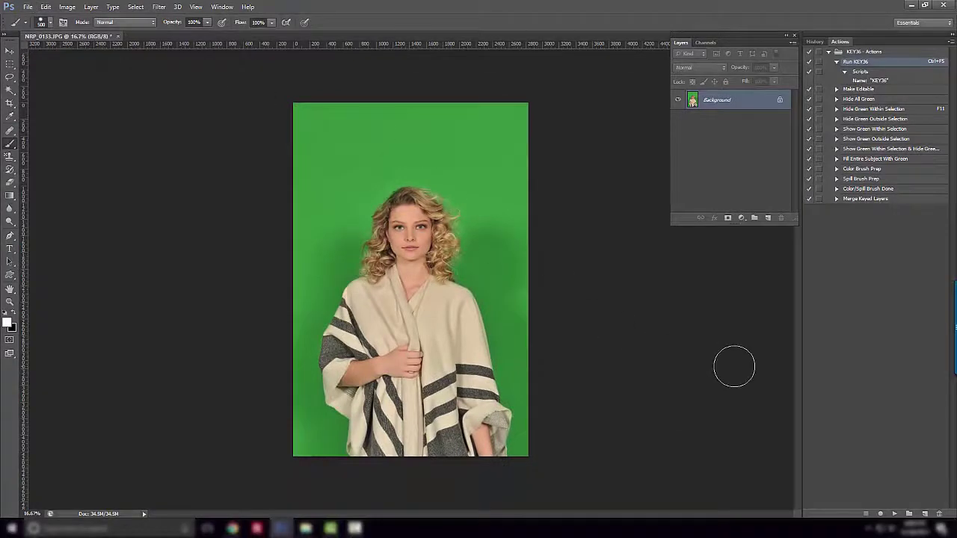
{"action": "key", "text": "ctrl+F5"}
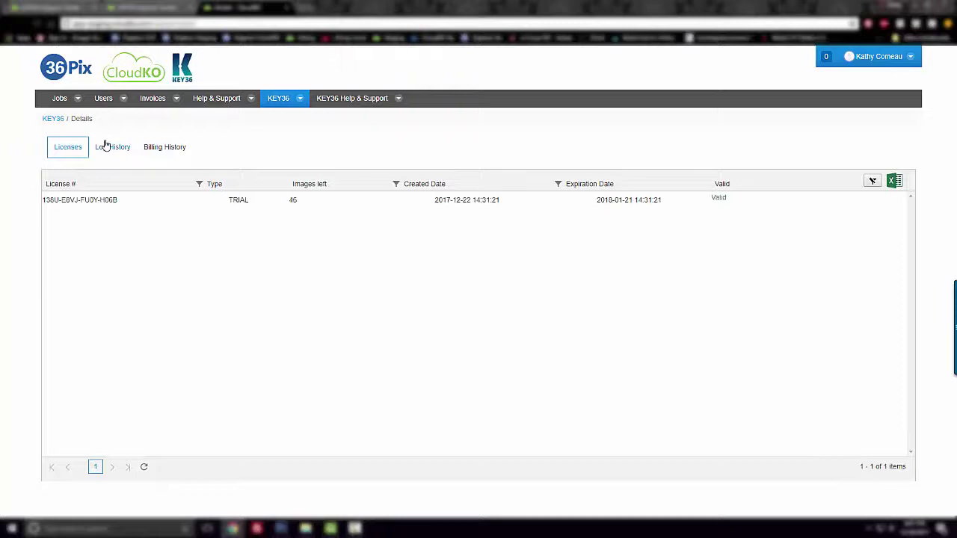
{"action": "left_click", "coordinate": [109, 153]}
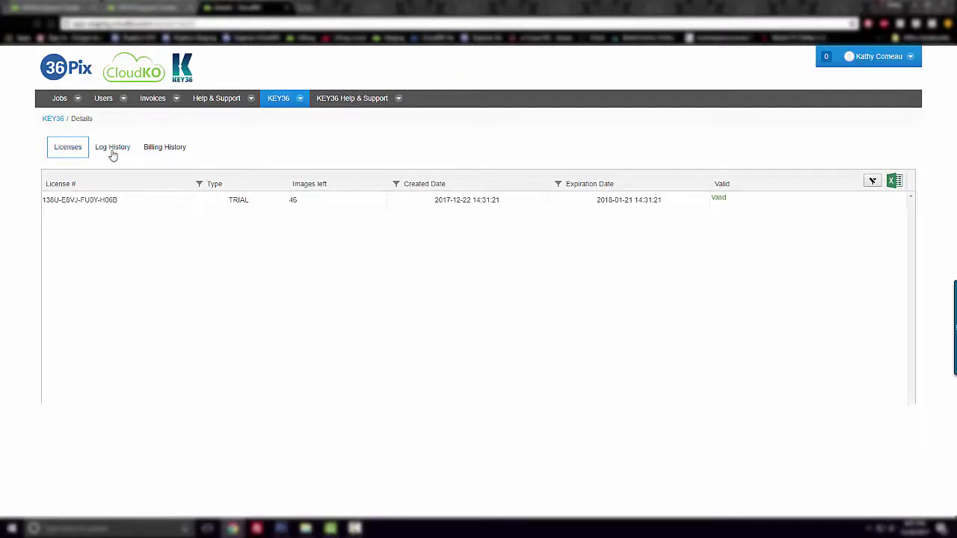
{"action": "left_click", "coordinate": [160, 153]}
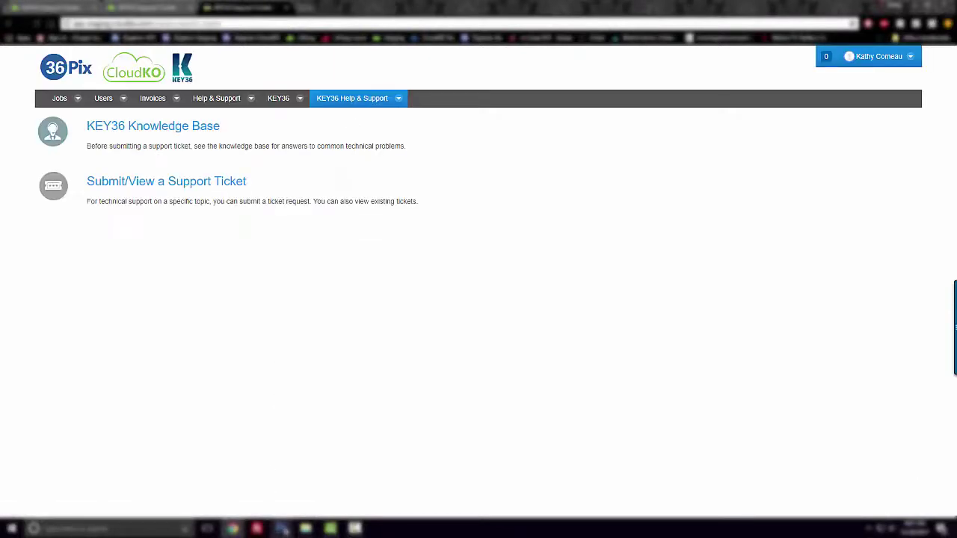
{"action": "left_click", "coordinate": [280, 529]}
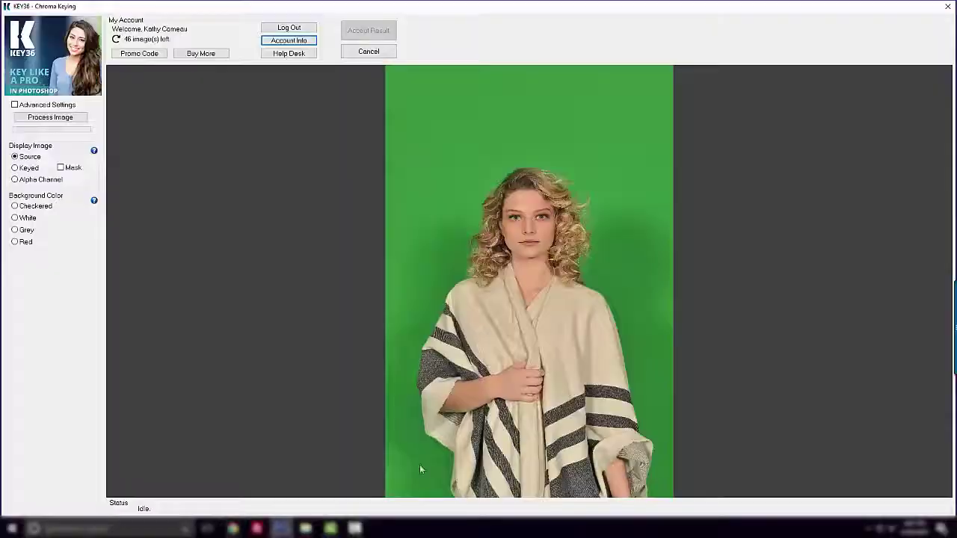
{"action": "left_click", "coordinate": [288, 57]}
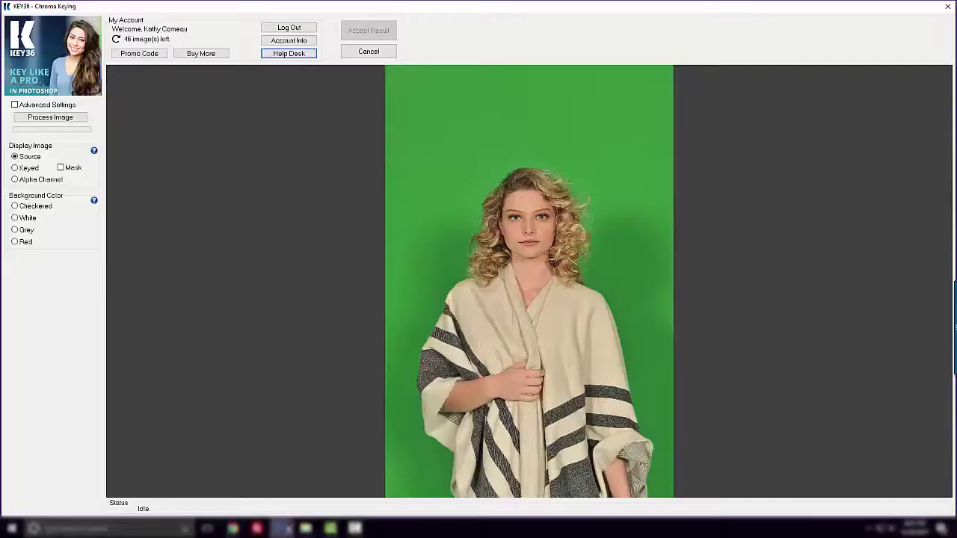
{"action": "left_click", "coordinate": [288, 529]}
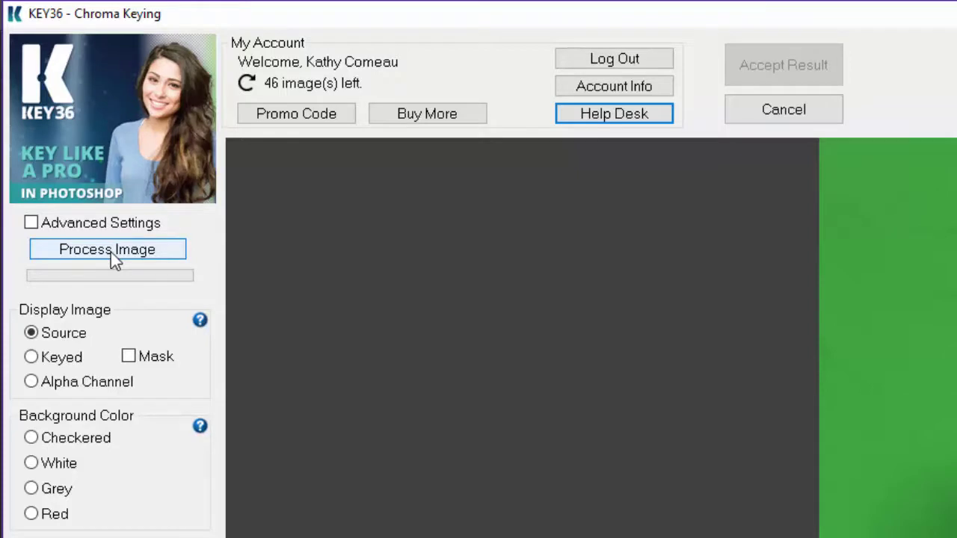
Enable Advanced Settings and read, then dismiss, the Contour Correction help note.
{"action": "left_click", "coordinate": [30, 223]}
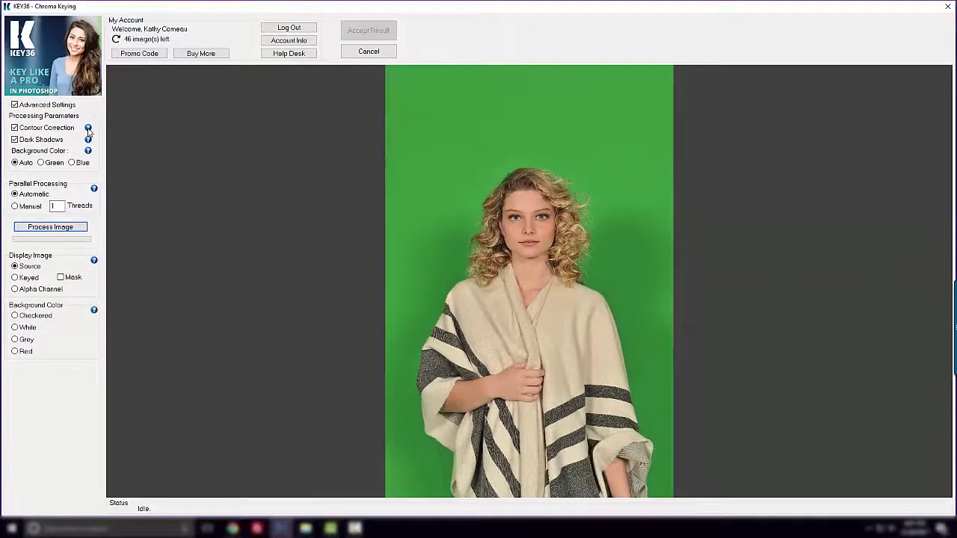
{"action": "left_click", "coordinate": [89, 128]}
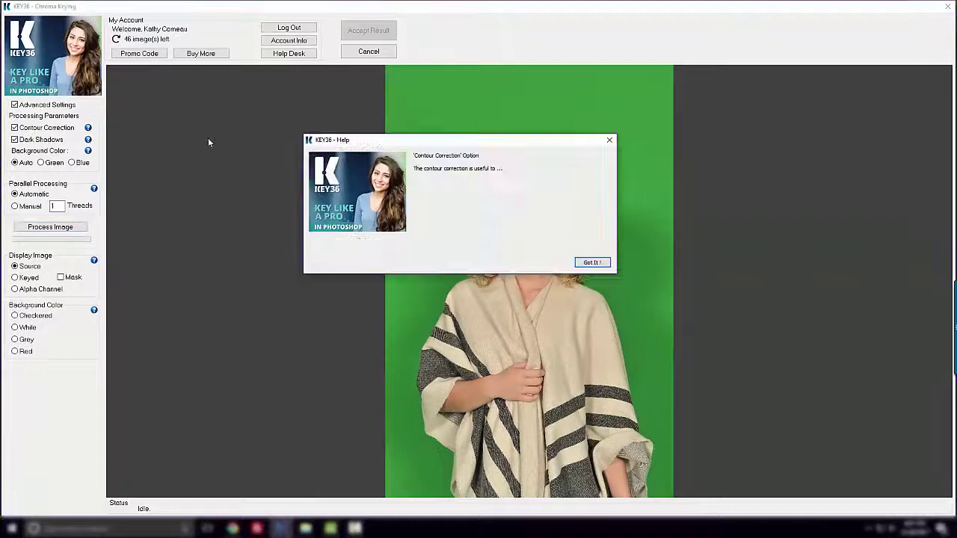
{"action": "left_click", "coordinate": [597, 264]}
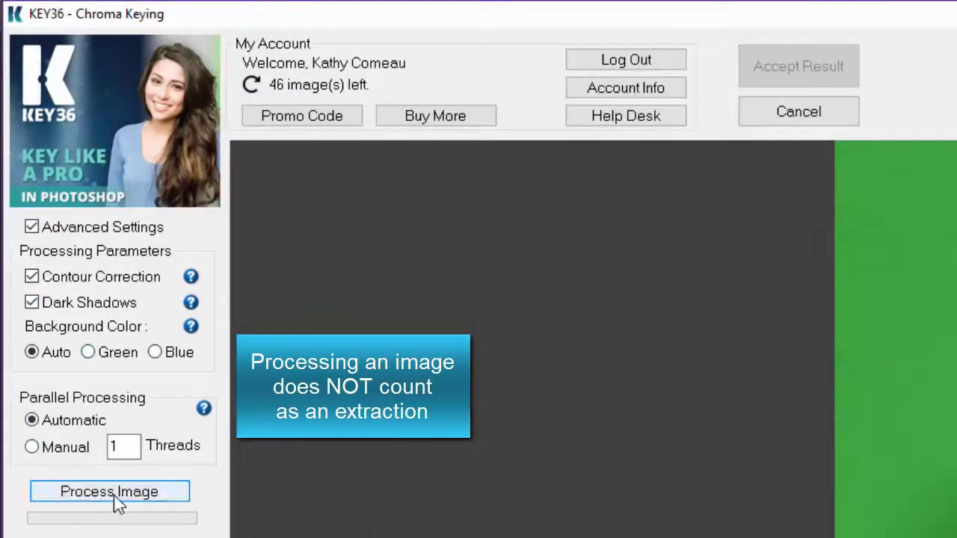
Process the image to remove the green backdrop and zoom in on the woman's face.
{"action": "left_click", "coordinate": [112, 503]}
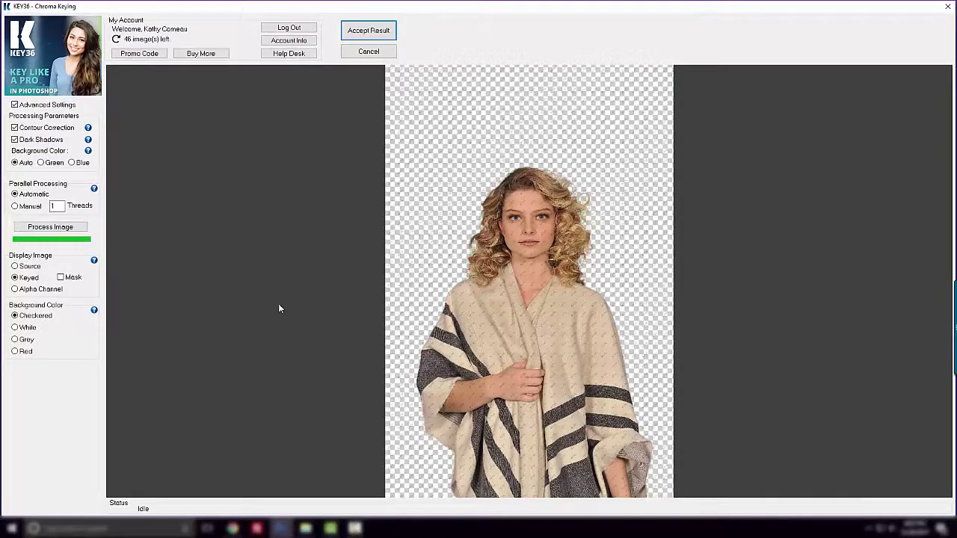
{"action": "scroll", "coordinate": [557, 261], "scroll_direction": "up", "scroll_amount": 2}
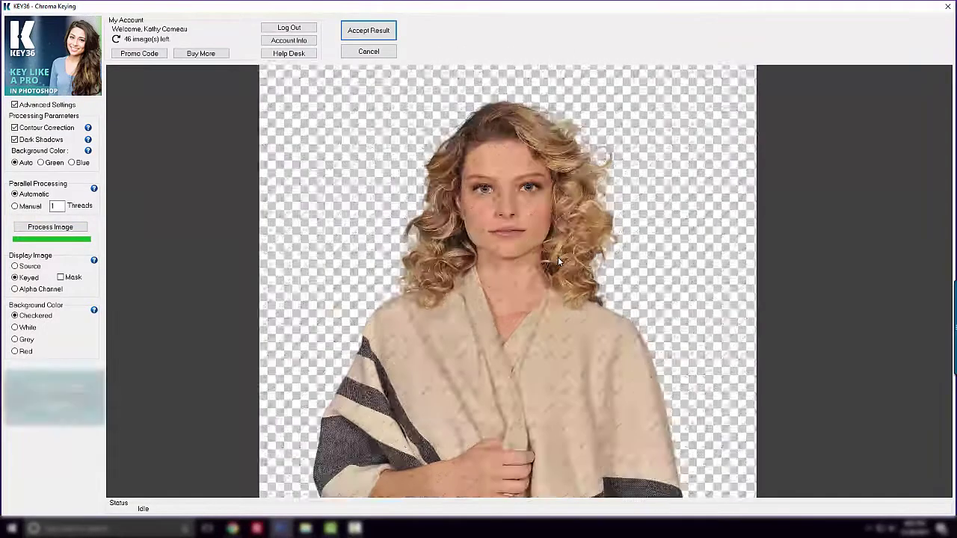
{"action": "scroll", "coordinate": [557, 261], "scroll_direction": "up", "scroll_amount": 2}
{"action": "scroll", "coordinate": [557, 261], "scroll_direction": "down", "scroll_amount": 5}
{"action": "scroll", "coordinate": [558, 261], "scroll_direction": "down", "scroll_amount": 1}
{"action": "scroll", "coordinate": [557, 261], "scroll_direction": "up", "scroll_amount": 3}
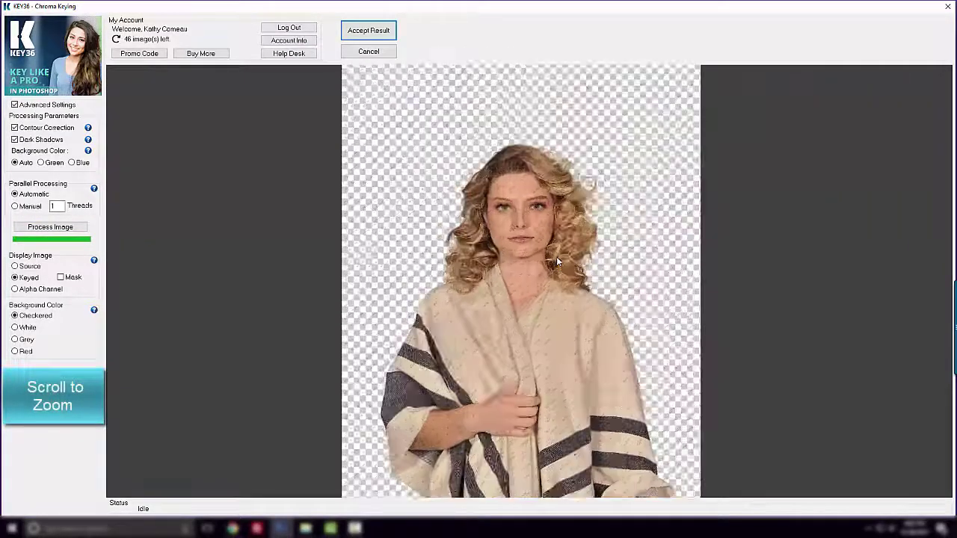
{"action": "scroll", "coordinate": [557, 261], "scroll_direction": "up", "scroll_amount": 3}
{"action": "mouse_move", "coordinate": [557, 261]}
{"action": "left_mouse_down"}
{"action": "mouse_move", "coordinate": [546, 367]}
{"action": "mouse_move", "coordinate": [549, 352]}
{"action": "mouse_move", "coordinate": [482, 358]}
{"action": "left_mouse_up"}
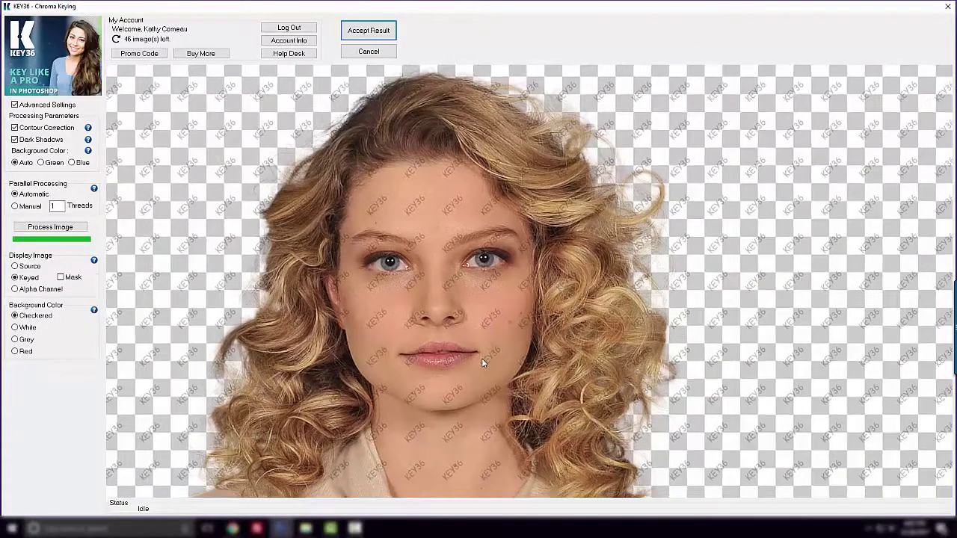
Compare the Source and Keyed previews, then overlay the Mask on the keyed result.
{"action": "left_click", "coordinate": [15, 267]}
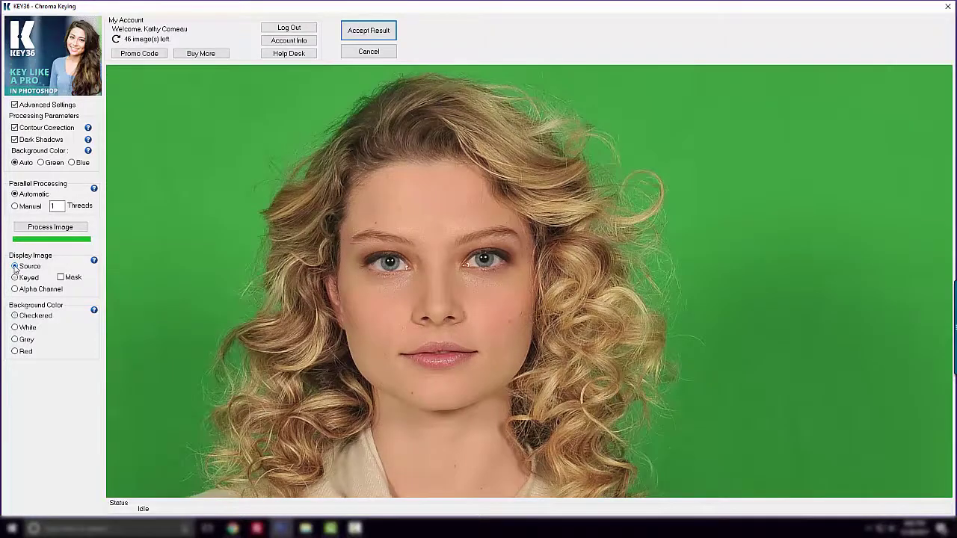
{"action": "scroll", "coordinate": [373, 395], "scroll_direction": "down", "scroll_amount": 1}
{"action": "scroll", "coordinate": [376, 335], "scroll_direction": "down", "scroll_amount": 1}
{"action": "scroll", "coordinate": [385, 396], "scroll_direction": "down", "scroll_amount": 2}
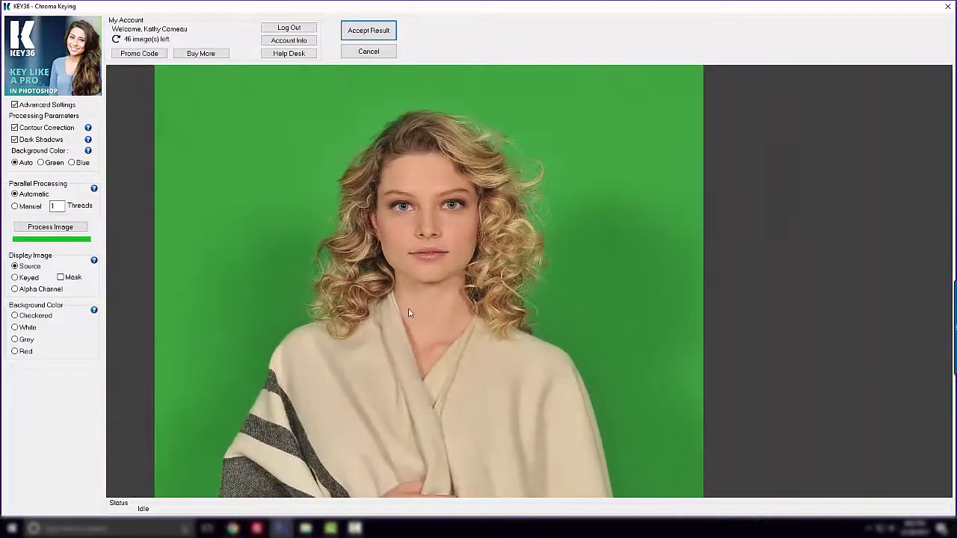
{"action": "scroll", "coordinate": [409, 312], "scroll_direction": "down", "scroll_amount": 1}
{"action": "left_click", "coordinate": [15, 278]}
{"action": "left_click", "coordinate": [60, 278]}
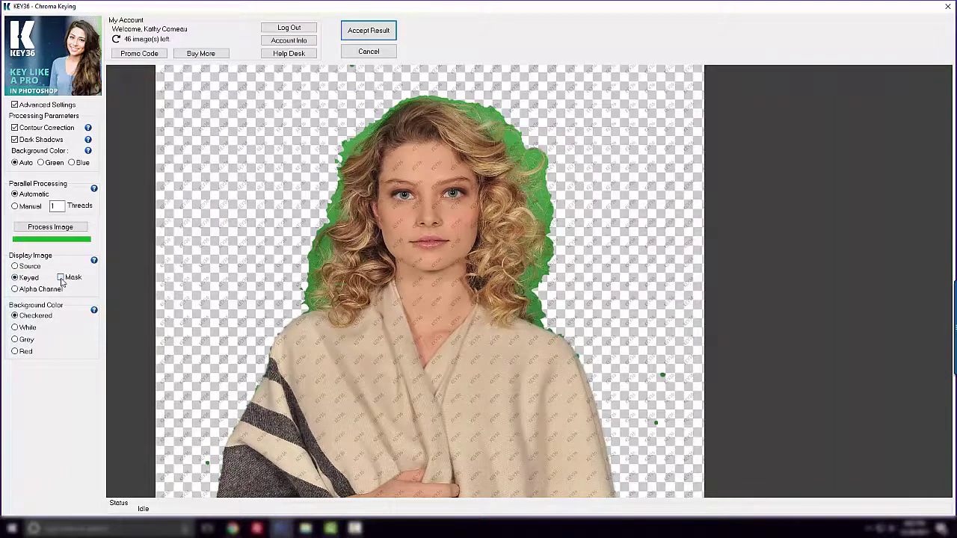
Turn off the mask, check the alpha matte, then preview the cutout over white, red and grey.
{"action": "left_click", "coordinate": [60, 277]}
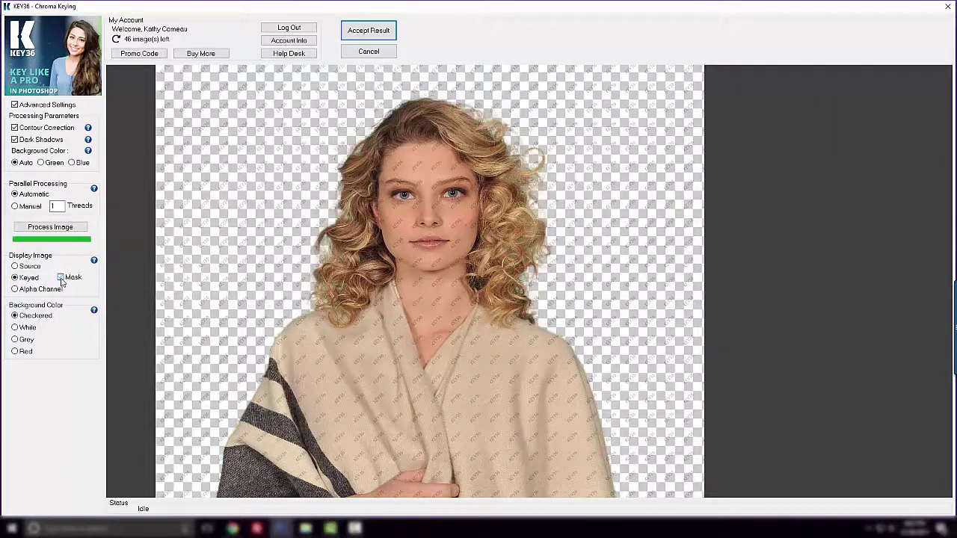
{"action": "left_click", "coordinate": [15, 290]}
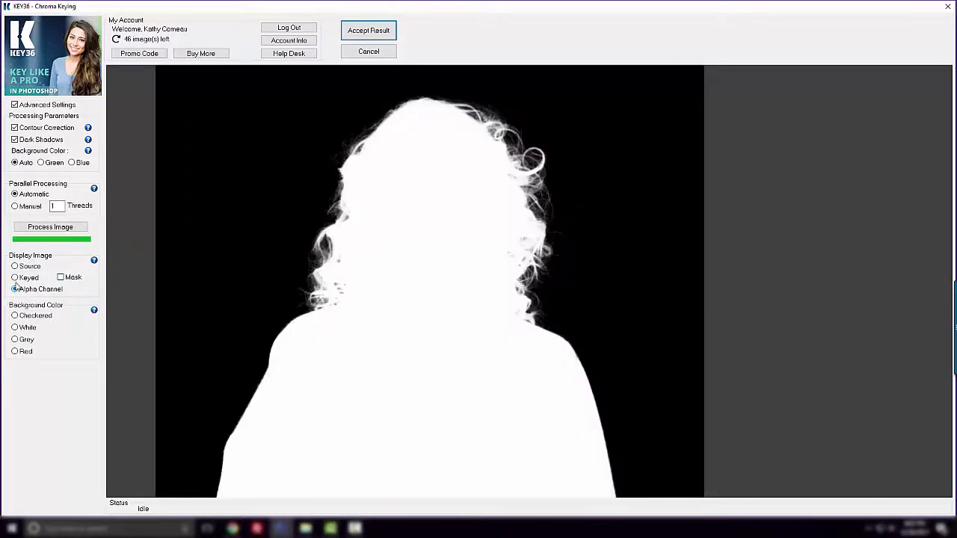
{"action": "left_click", "coordinate": [15, 278]}
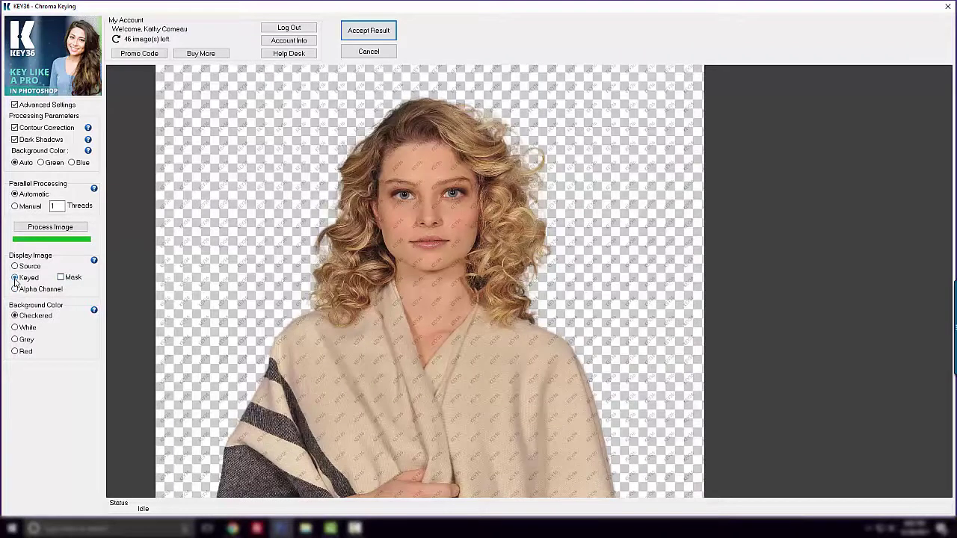
{"action": "left_click", "coordinate": [14, 329]}
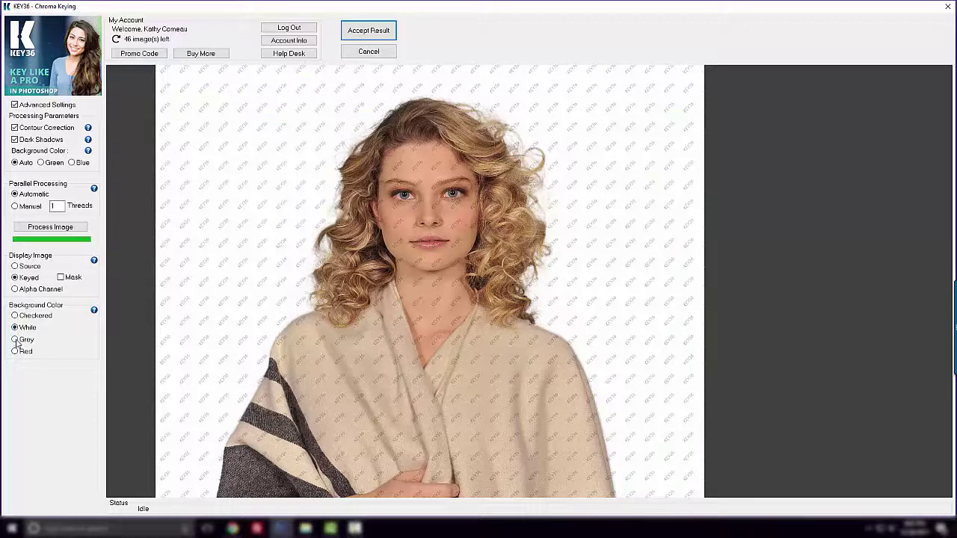
{"action": "left_click", "coordinate": [15, 340]}
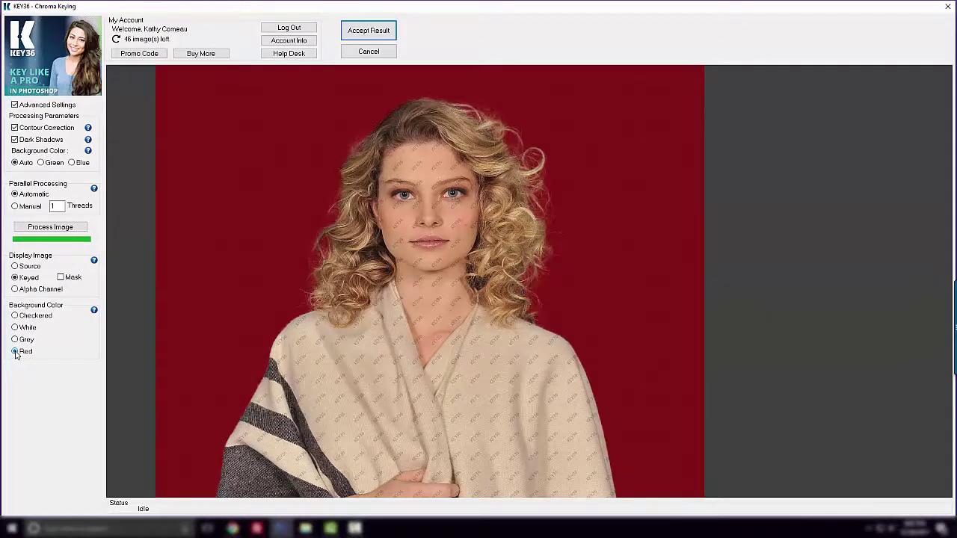
{"action": "left_click", "coordinate": [16, 340]}
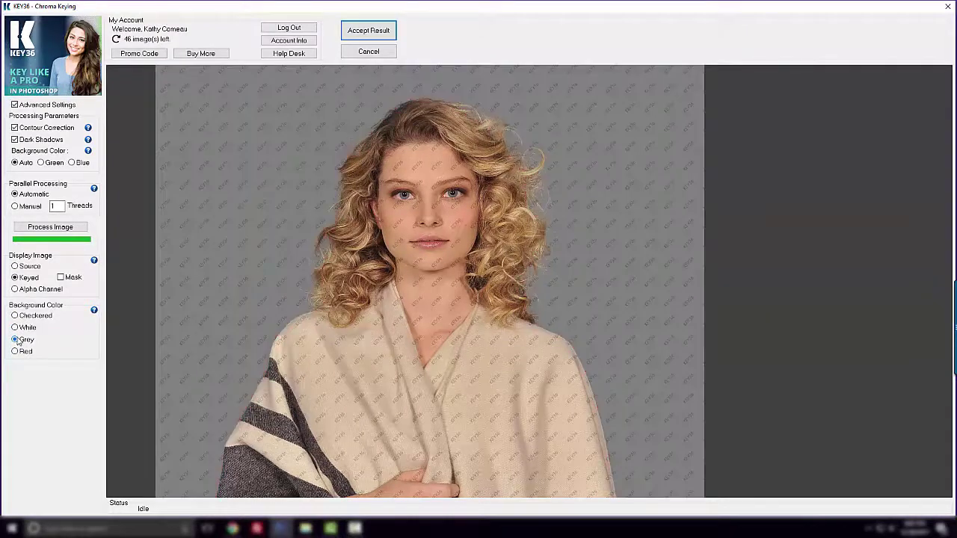
{"action": "scroll", "coordinate": [563, 230], "scroll_direction": "up", "scroll_amount": 2}
{"action": "scroll", "coordinate": [563, 230], "scroll_direction": "up", "scroll_amount": 2}
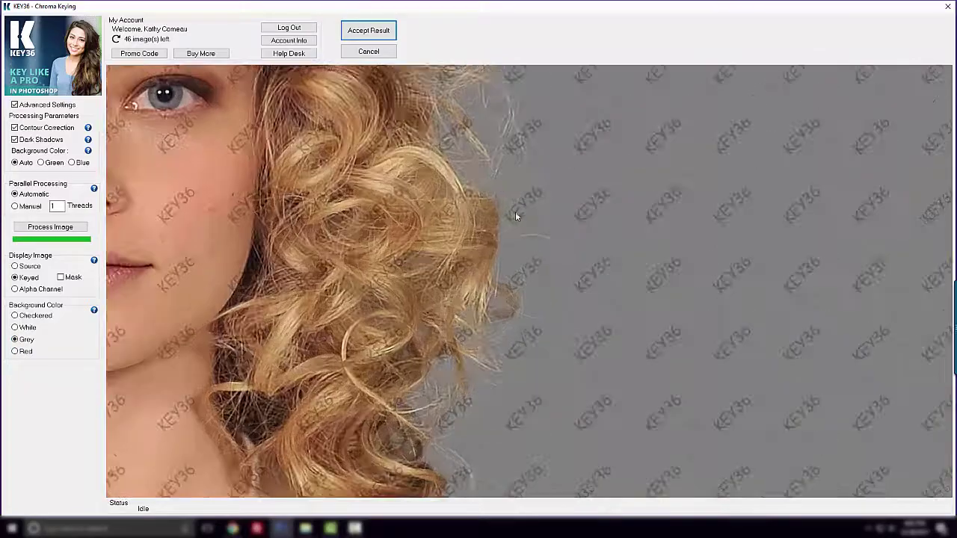
{"action": "scroll", "coordinate": [515, 216], "scroll_direction": "down", "scroll_amount": 2}
{"action": "scroll", "coordinate": [476, 344], "scroll_direction": "down", "scroll_amount": 2}
{"action": "scroll", "coordinate": [509, 381], "scroll_direction": "down", "scroll_amount": 2}
{"action": "scroll", "coordinate": [410, 146], "scroll_direction": "down", "scroll_amount": 2}
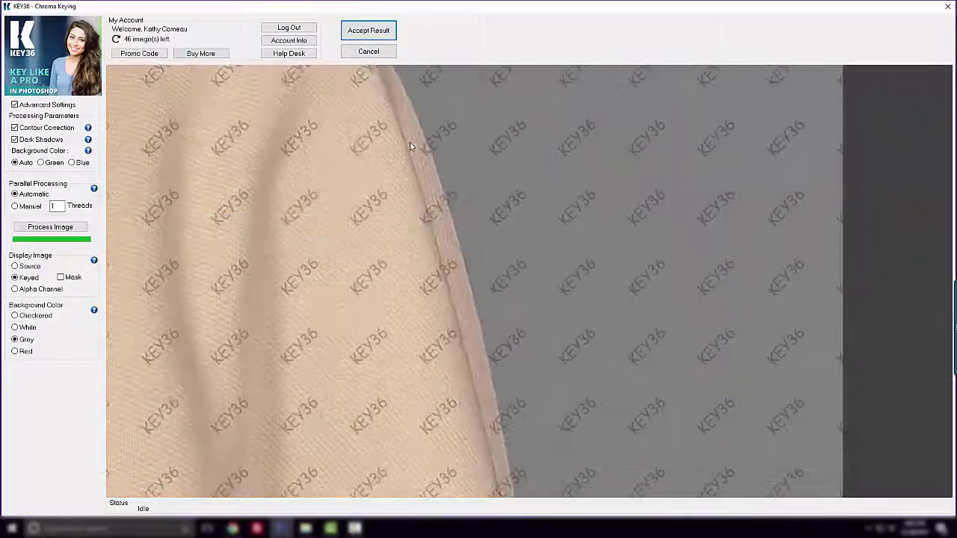
{"action": "scroll", "coordinate": [426, 165], "scroll_direction": "down", "scroll_amount": 2}
{"action": "scroll", "coordinate": [457, 202], "scroll_direction": "down", "scroll_amount": 2}
{"action": "scroll", "coordinate": [494, 247], "scroll_direction": "down", "scroll_amount": 2}
{"action": "scroll", "coordinate": [524, 284], "scroll_direction": "down", "scroll_amount": 2}
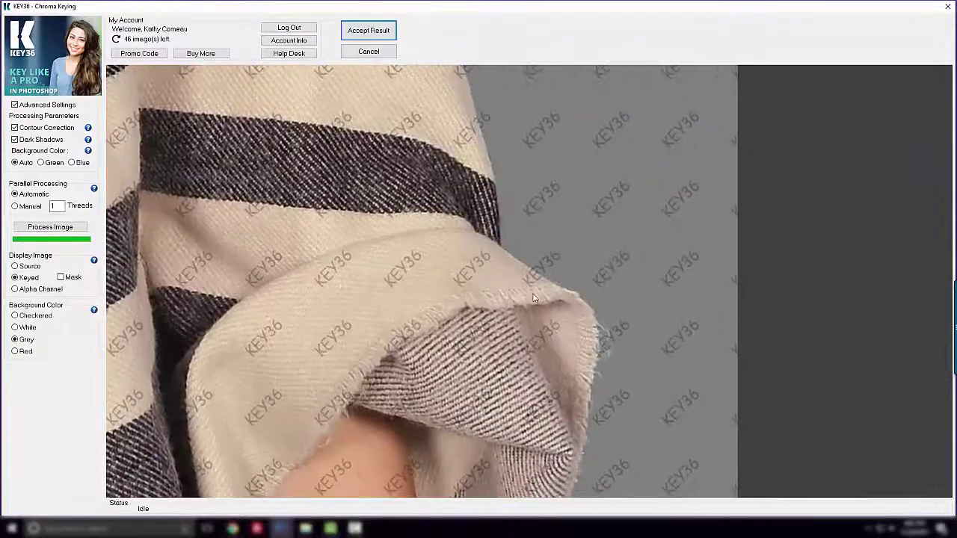
{"action": "scroll", "coordinate": [537, 293], "scroll_direction": "down", "scroll_amount": 2}
{"action": "scroll", "coordinate": [545, 280], "scroll_direction": "down", "scroll_amount": 2}
{"action": "scroll", "coordinate": [553, 273], "scroll_direction": "down", "scroll_amount": 2}
{"action": "scroll", "coordinate": [550, 277], "scroll_direction": "down", "scroll_amount": 2}
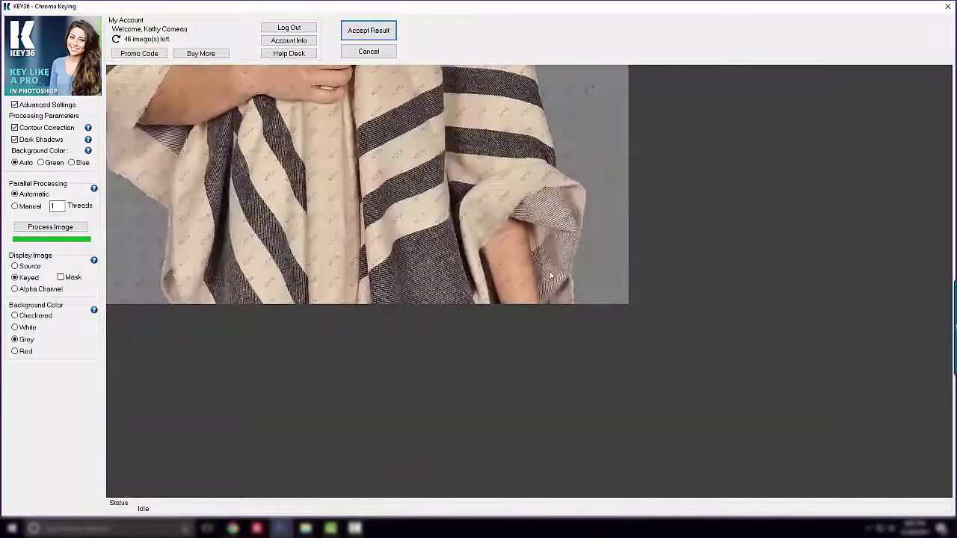
{"action": "scroll", "coordinate": [551, 276], "scroll_direction": "down", "scroll_amount": 3}
{"action": "scroll", "coordinate": [506, 380], "scroll_direction": "down", "scroll_amount": 2}
{"action": "scroll", "coordinate": [391, 251], "scroll_direction": "up", "scroll_amount": 4}
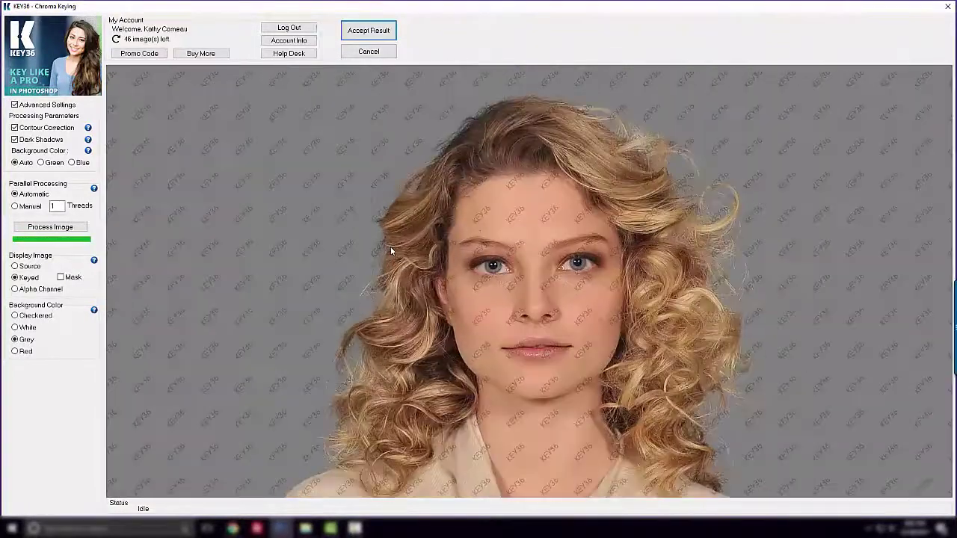
{"action": "scroll", "coordinate": [390, 251], "scroll_direction": "up", "scroll_amount": 2}
{"action": "scroll", "coordinate": [327, 355], "scroll_direction": "up", "scroll_amount": 1}
{"action": "scroll", "coordinate": [327, 355], "scroll_direction": "down", "scroll_amount": 2}
{"action": "scroll", "coordinate": [398, 360], "scroll_direction": "down", "scroll_amount": 3}
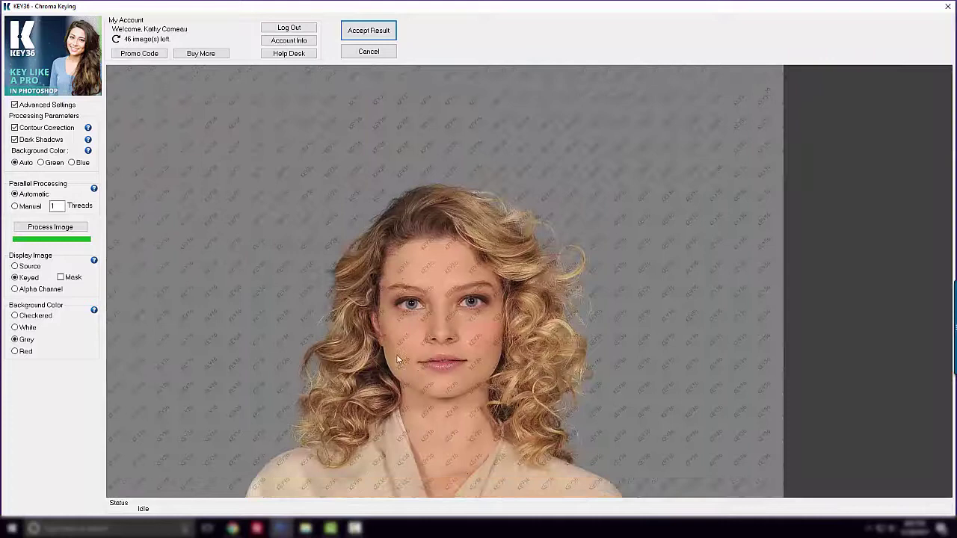
{"action": "left_click_drag", "start_coordinate": [398, 359], "coordinate": [356, 321]}
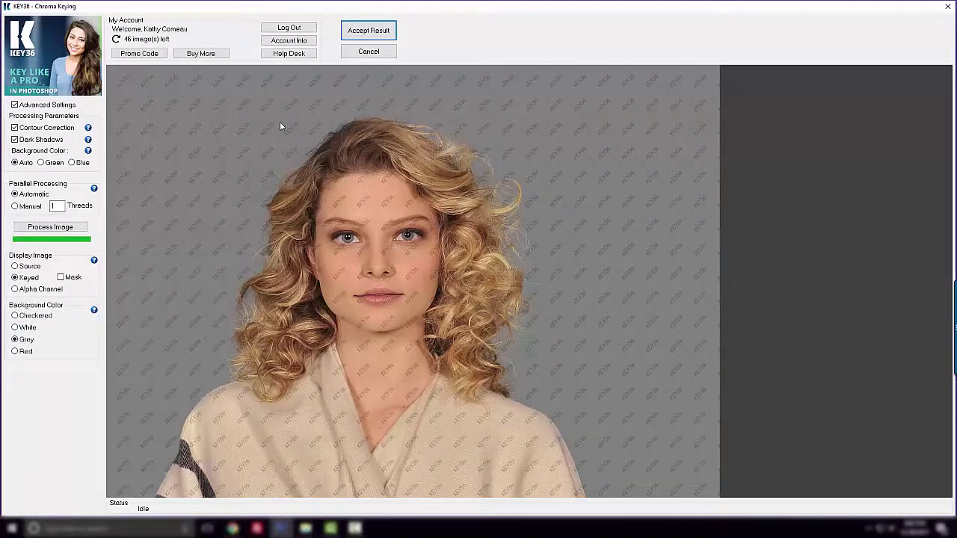
Accept the KEY36 result into a layered PSD and view the original NRP_0133.JPG.
{"action": "left_click", "coordinate": [378, 32]}
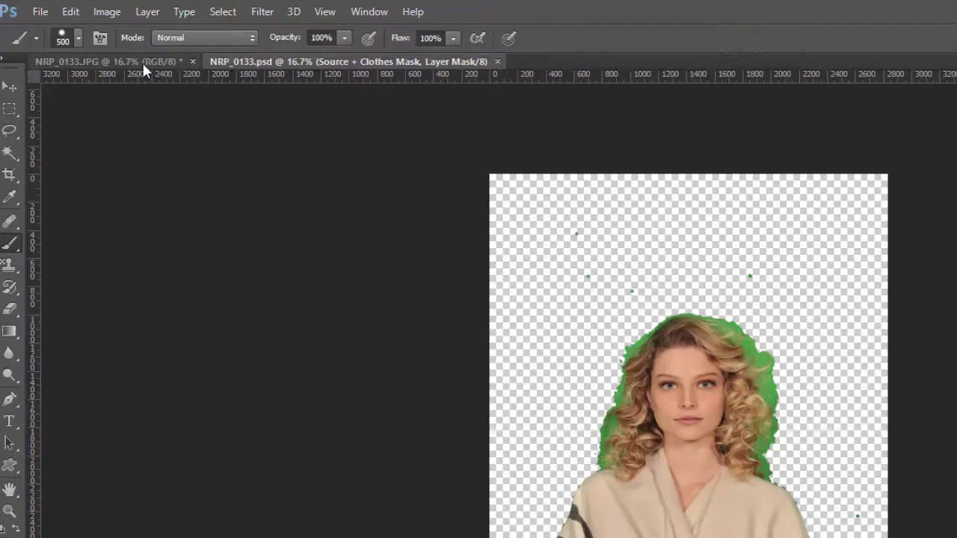
{"action": "left_click", "coordinate": [121, 62]}
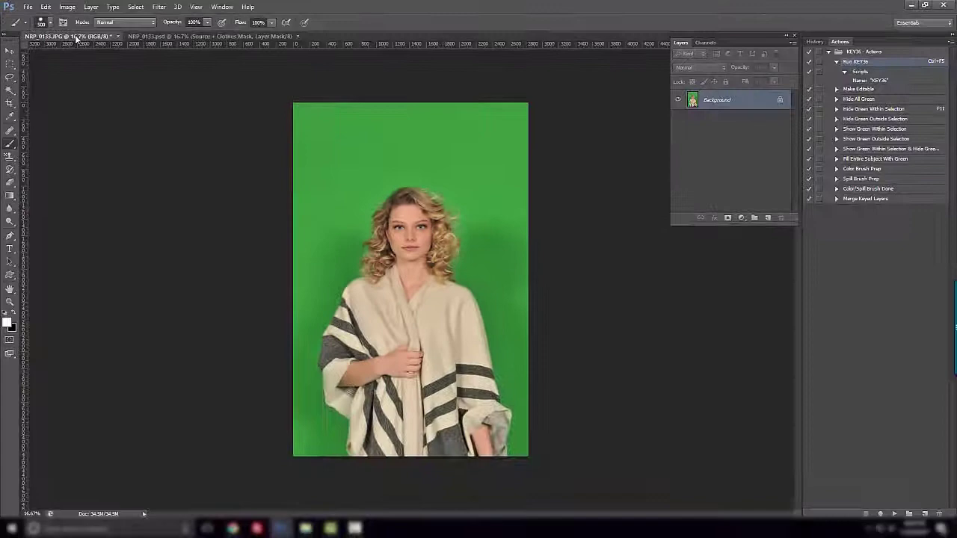
Return to the keyed PSD document and select the Hide All Green action.
{"action": "left_click", "coordinate": [164, 37]}
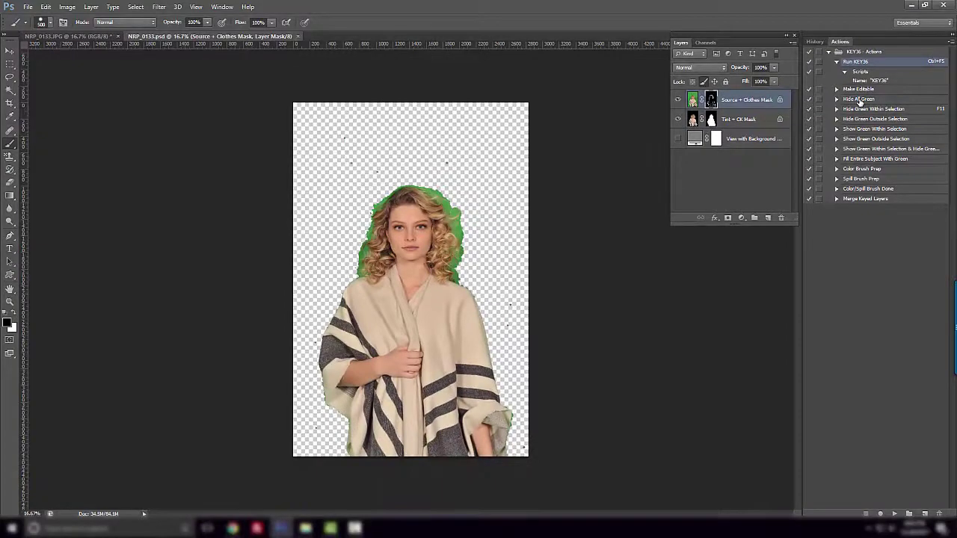
{"action": "left_click", "coordinate": [860, 100]}
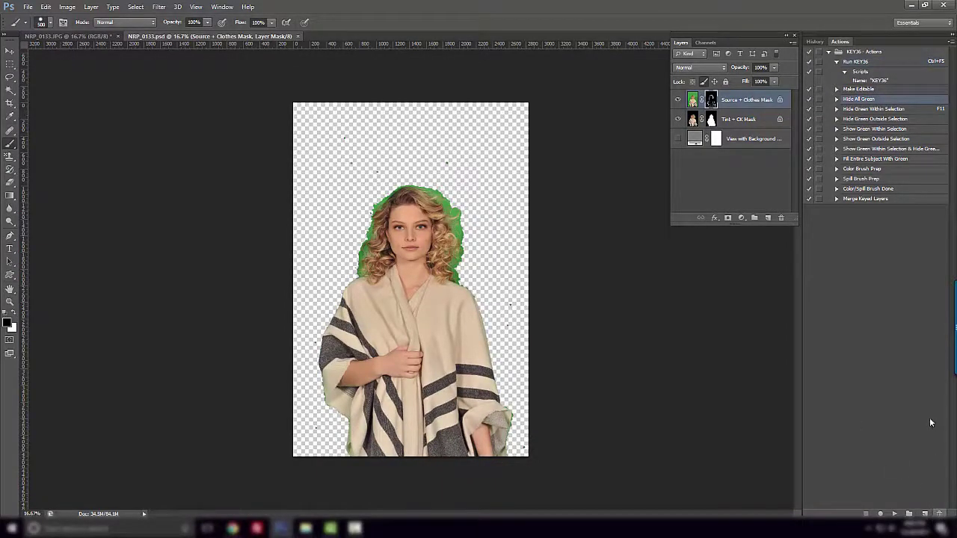
Play Hide All Green to clear the hair's green halo, then select the Tint + CK Mask.
{"action": "left_click", "coordinate": [896, 514]}
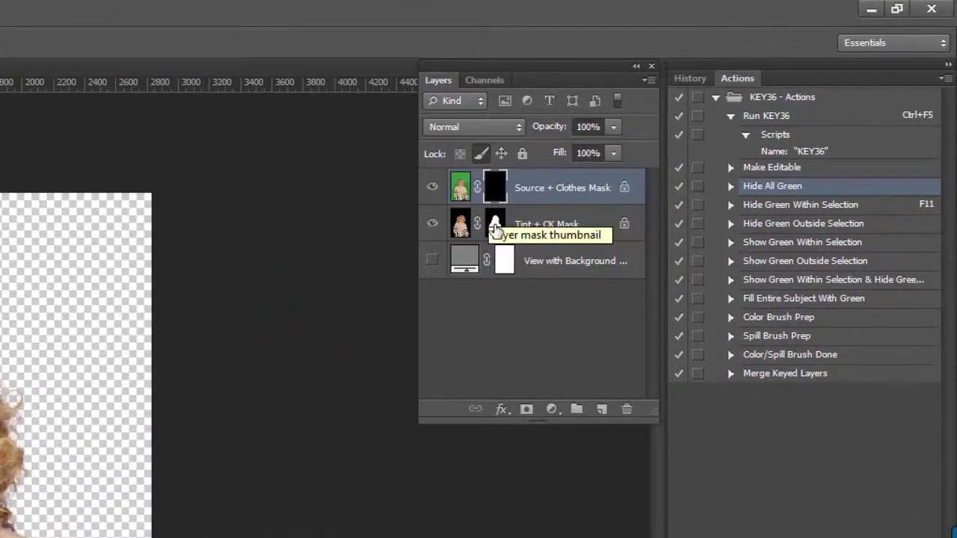
{"action": "left_click", "coordinate": [496, 227]}
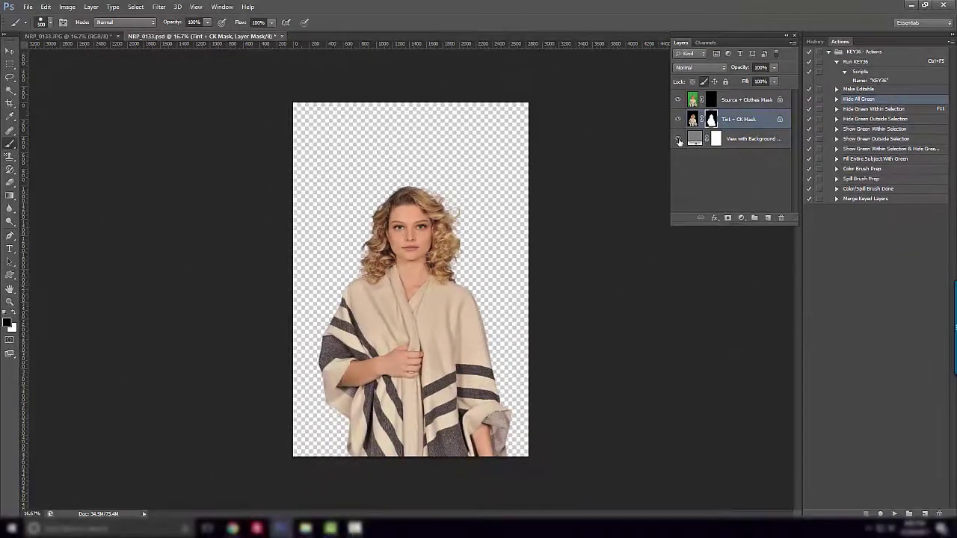
Show the View with Background layer and recolour its fill from grey to a muted mauve.
{"action": "left_click", "coordinate": [677, 139]}
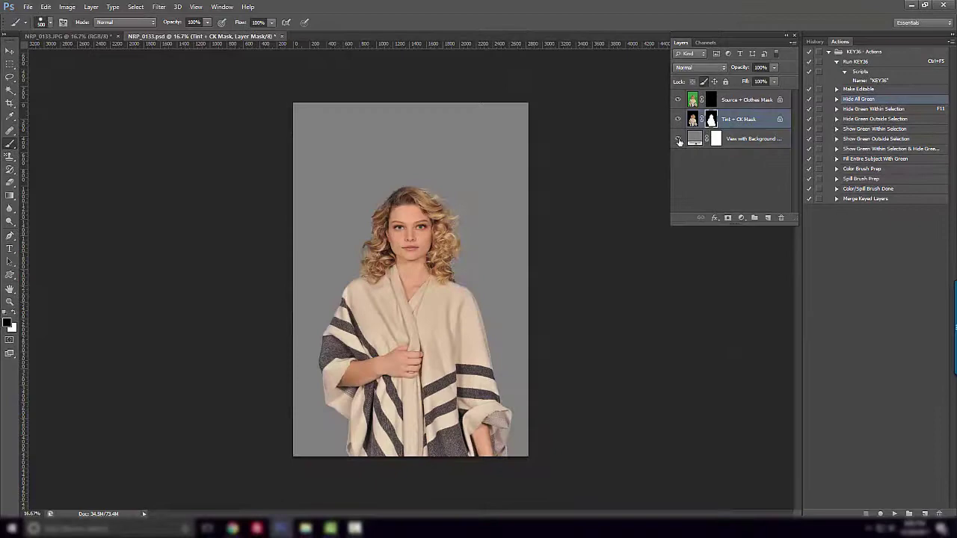
{"action": "left_click", "coordinate": [694, 139]}
{"action": "double_click", "coordinate": [695, 139]}
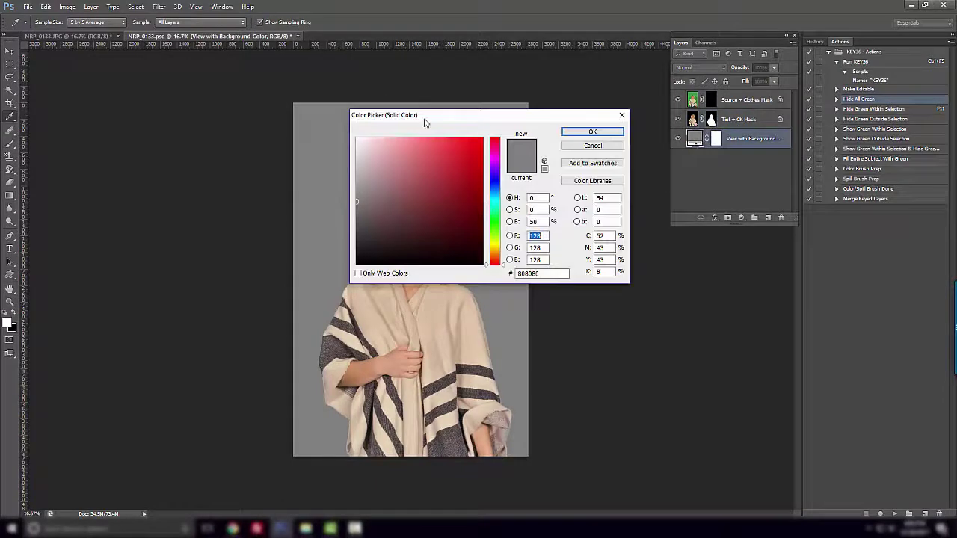
{"action": "left_click_drag", "start_coordinate": [423, 122], "coordinate": [617, 260]}
{"action": "mouse_move", "coordinate": [609, 326]}
{"action": "left_mouse_down"}
{"action": "mouse_move", "coordinate": [605, 386]}
{"action": "mouse_move", "coordinate": [581, 343]}
{"action": "left_mouse_up"}
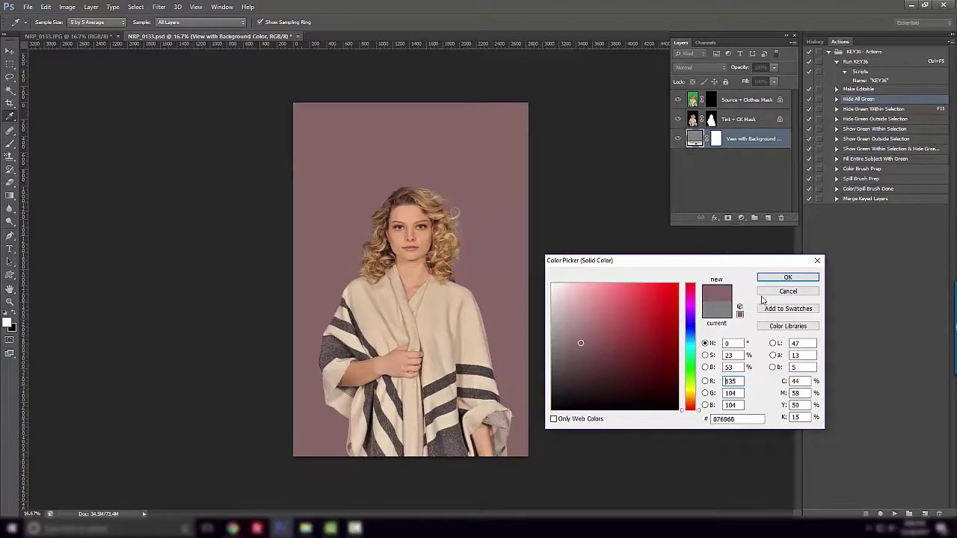
{"action": "left_click", "coordinate": [788, 277]}
{"action": "key", "text": "b"}
{"action": "scroll", "coordinate": [442, 258], "scroll_direction": "up", "scroll_amount": 2}
{"action": "scroll", "coordinate": [442, 258], "scroll_direction": "up", "scroll_amount": 2}
{"action": "scroll", "coordinate": [442, 258], "scroll_direction": "up", "scroll_amount": 2}
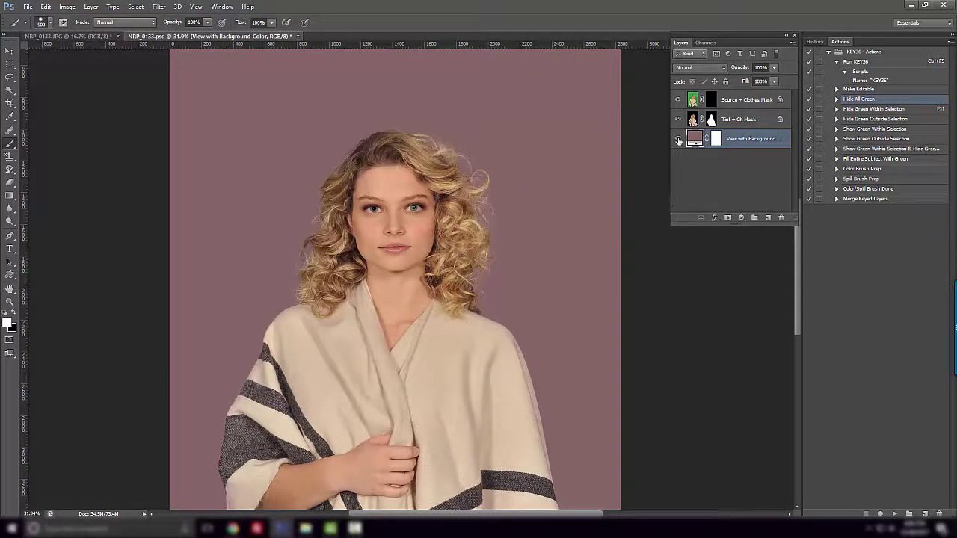
Hide the mauve background and play Merge Keyed Layers, then verify the resulting Subject layer.
{"action": "left_click", "coordinate": [679, 141]}
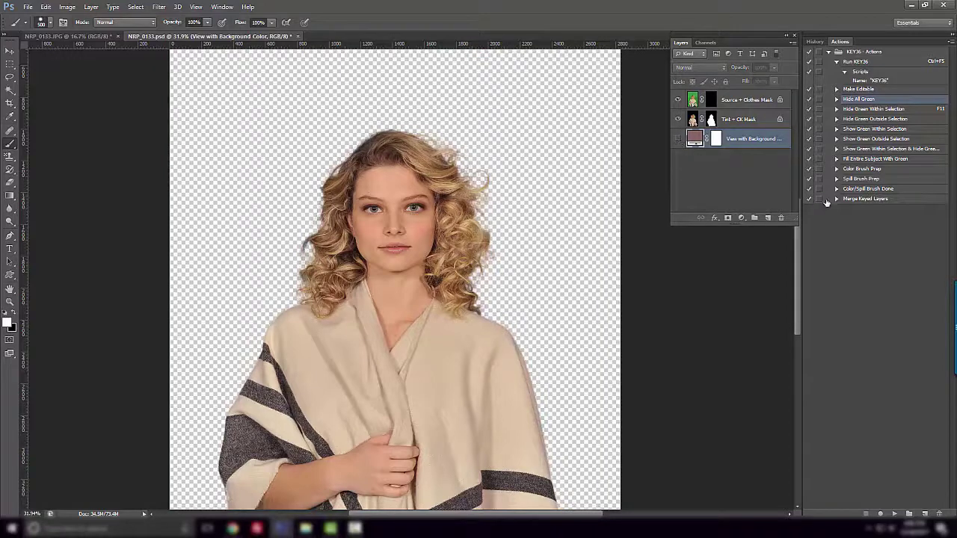
{"action": "left_click", "coordinate": [861, 199]}
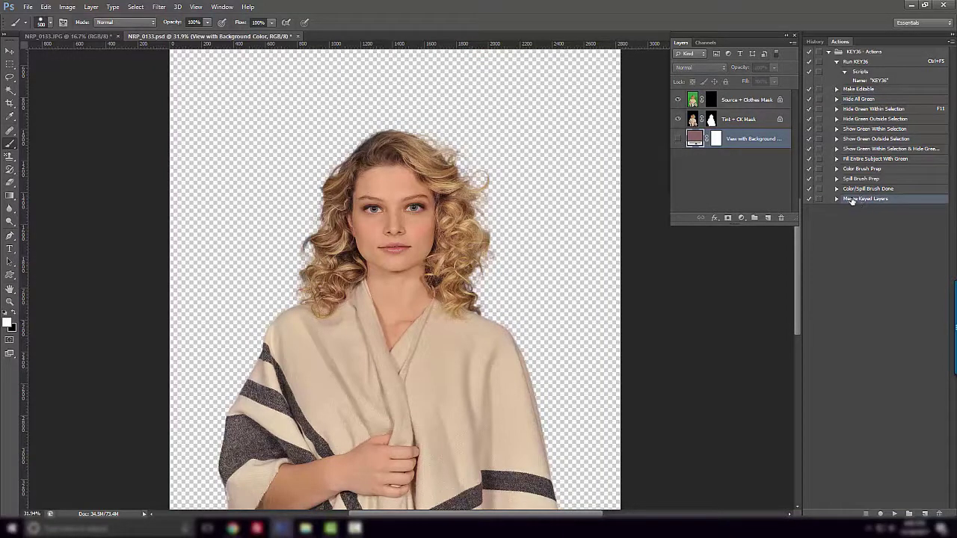
{"action": "left_click", "coordinate": [895, 513]}
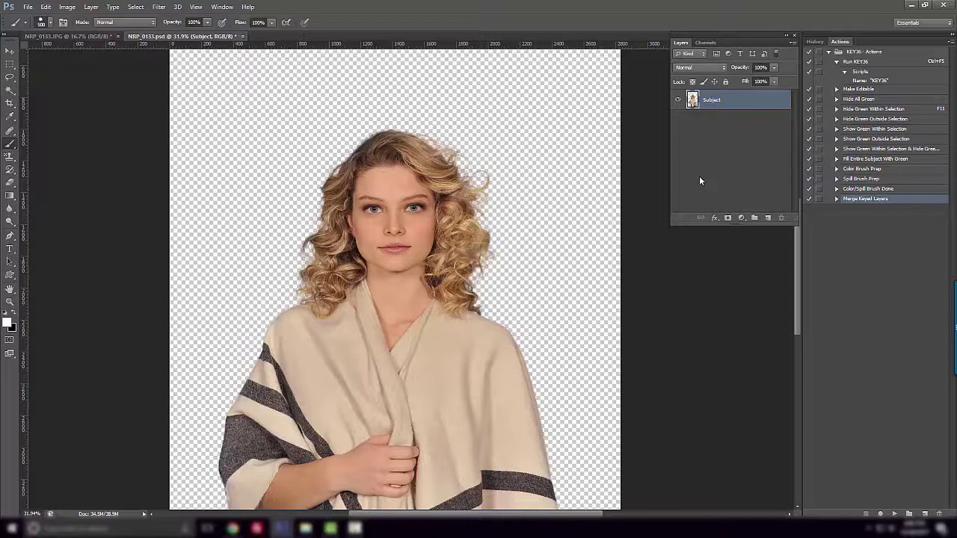
{"action": "left_click", "coordinate": [679, 101]}
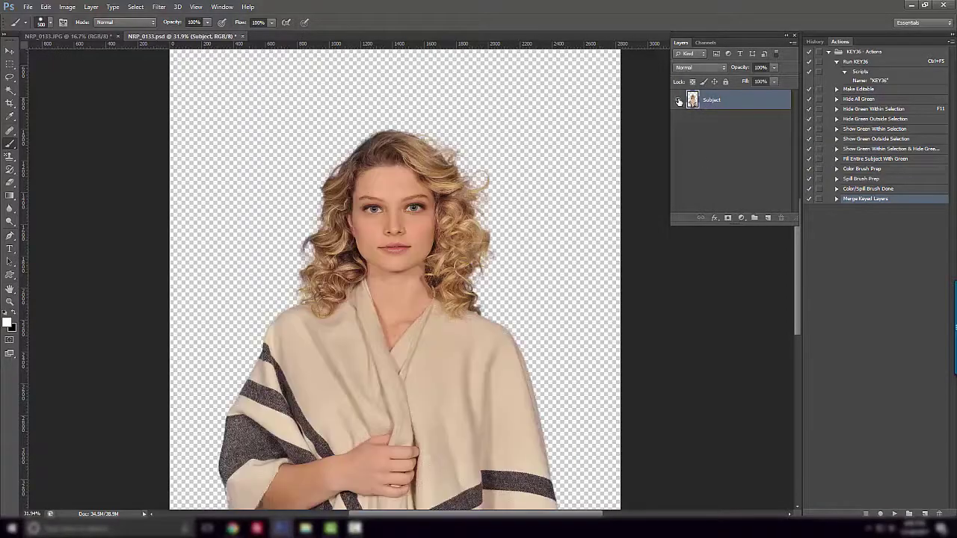